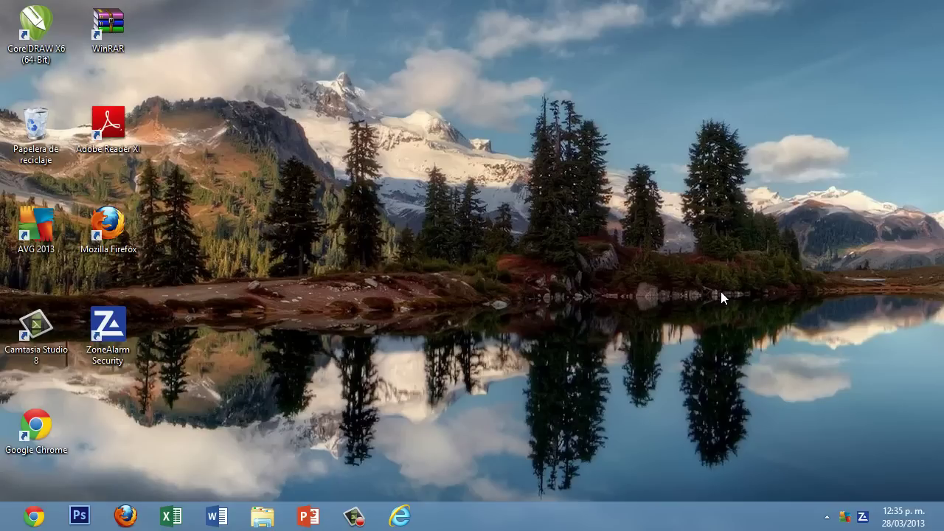
drag(340, 120, 384, 262)
key(super)
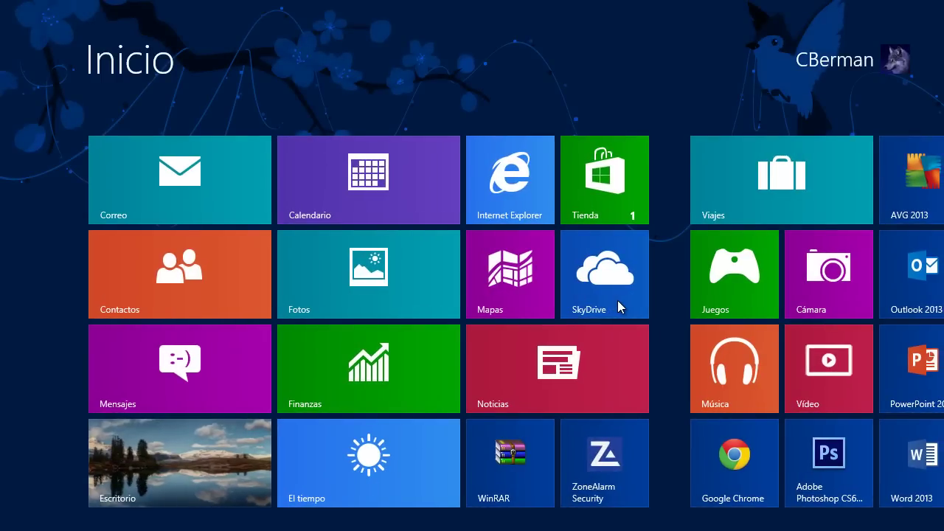
key(super)
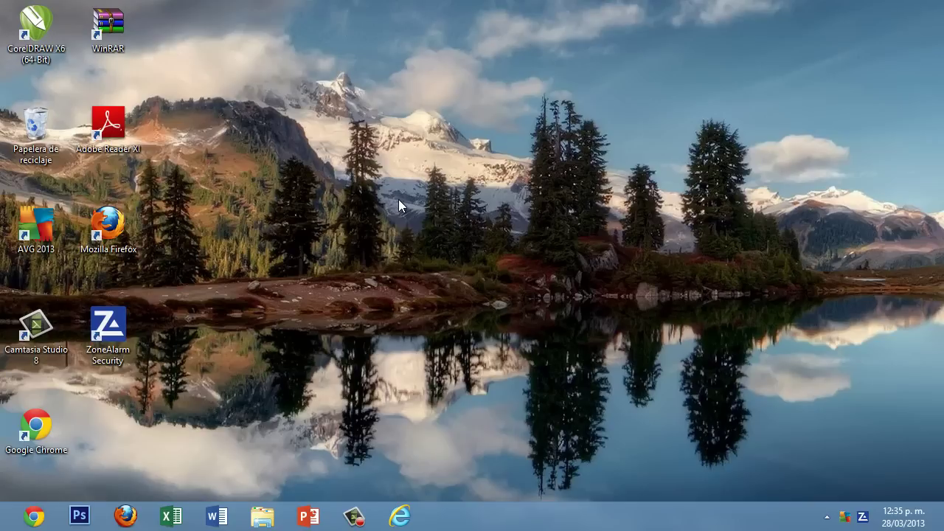
Assign the shortcut key CTRL + ALT + C to the Google Chrome desktop shortcut in its properties and accept the change.
right_click(47, 427)
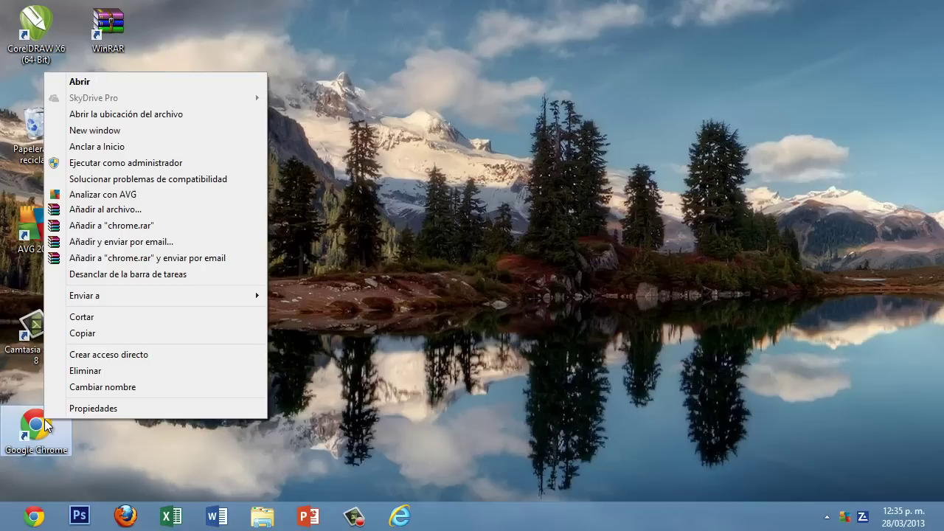
click(184, 410)
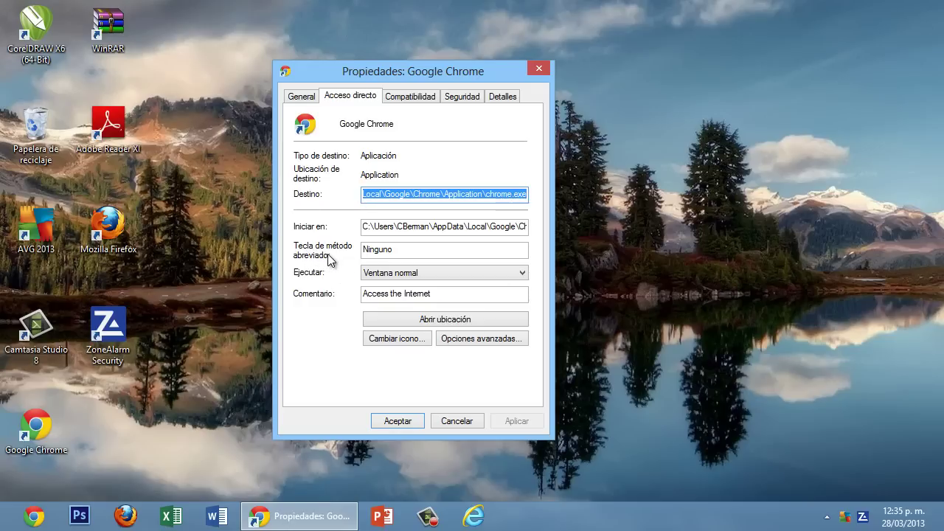
click(402, 248)
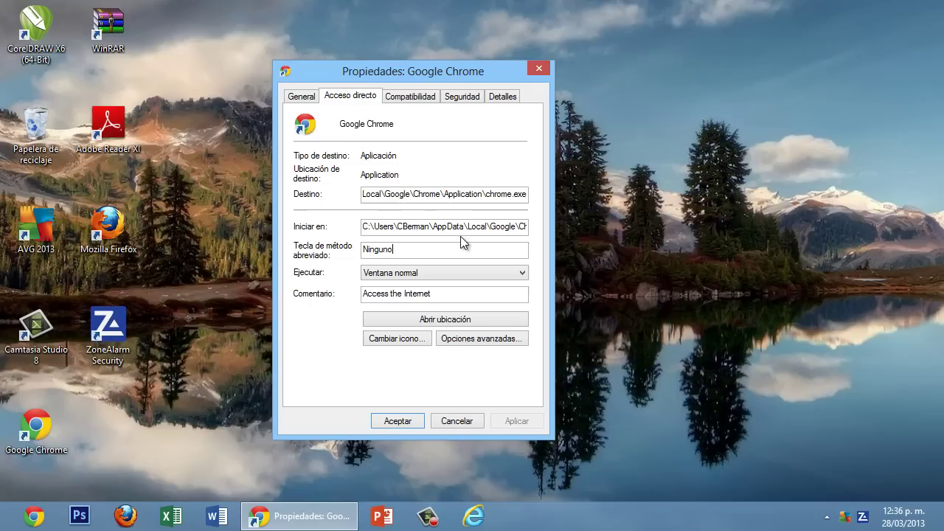
key(ctrl+alt)
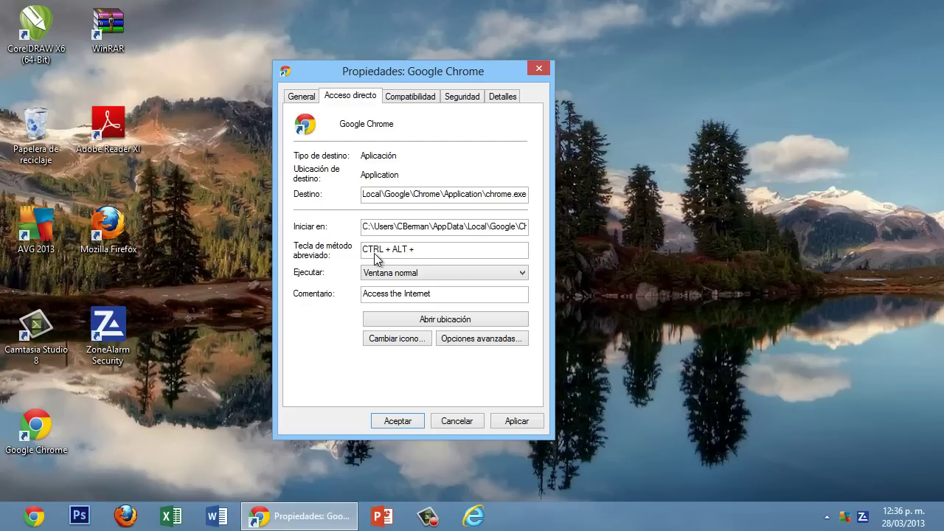
key(alt)
key(ctrl+alt+c)
key(alt+a)
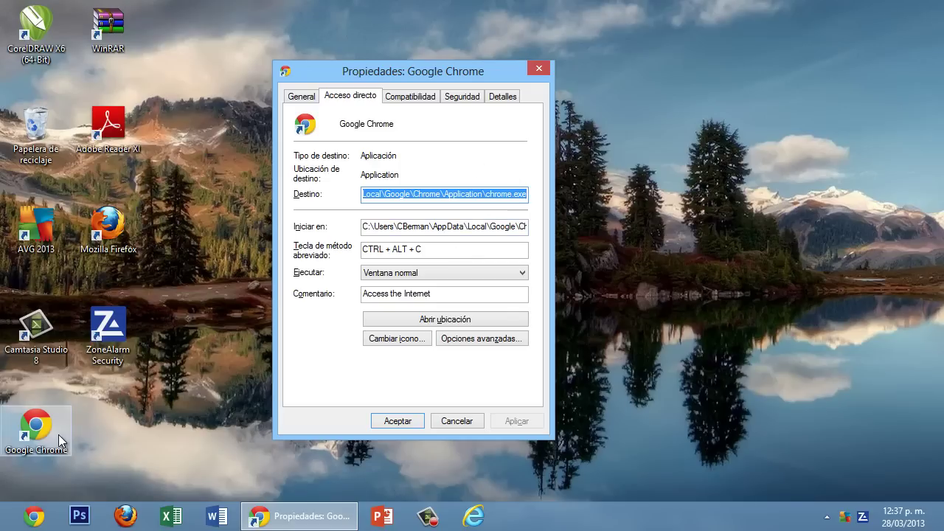
click(399, 421)
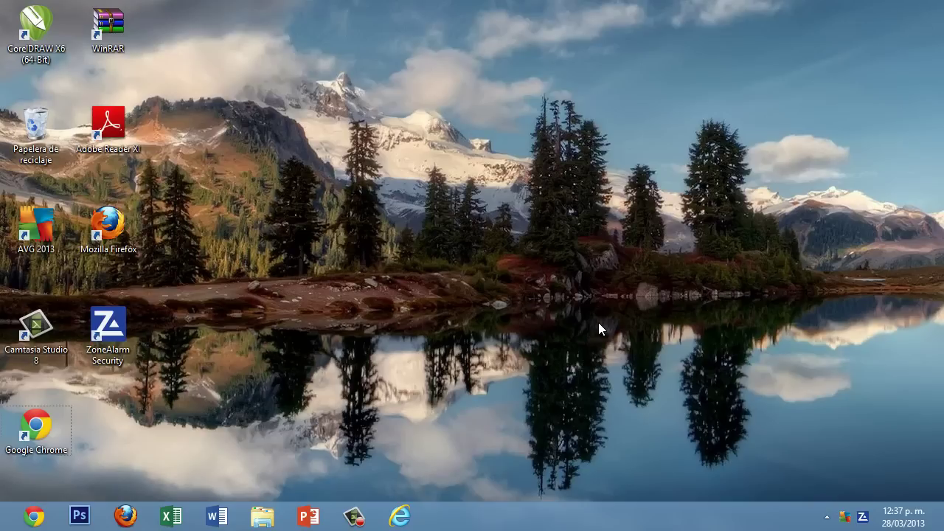
Test the Google Chrome shortcut key from the desktop and from the Start screen, closing the browser each time.
key(Return)
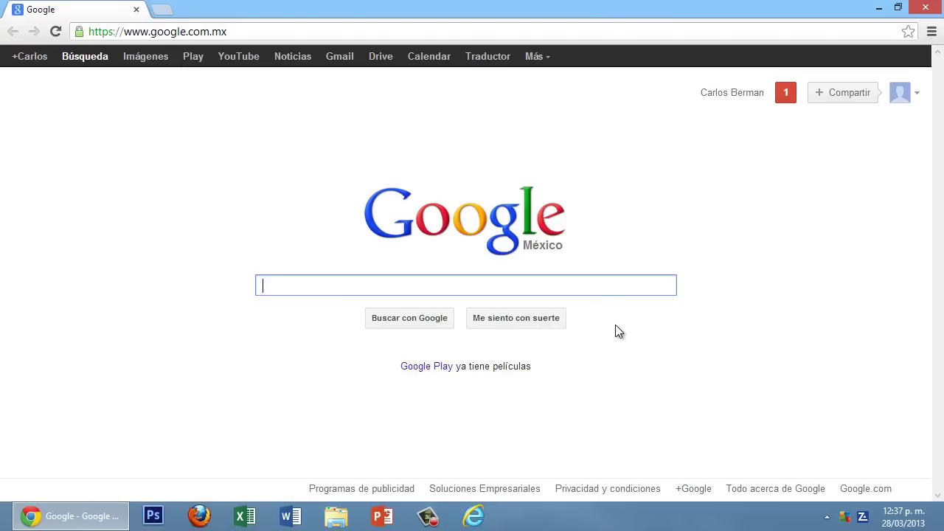
click(926, 8)
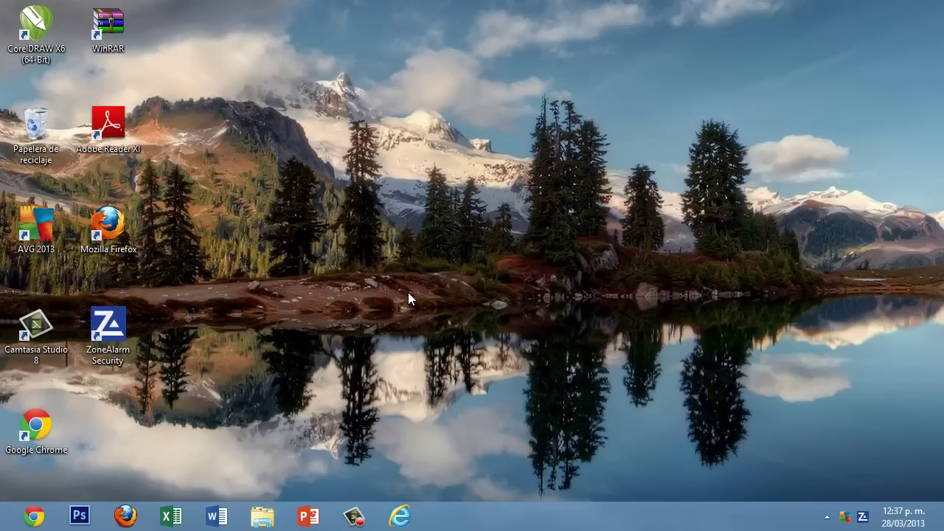
key(super)
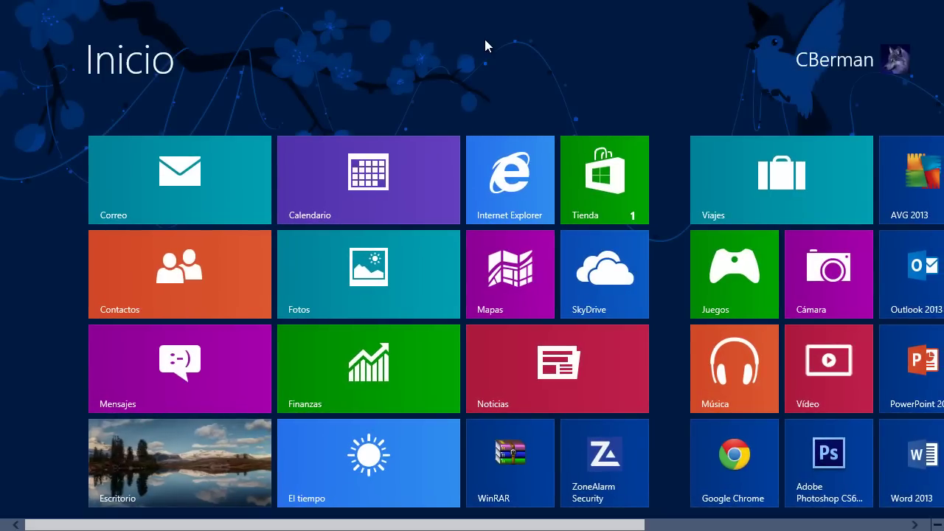
key(super)
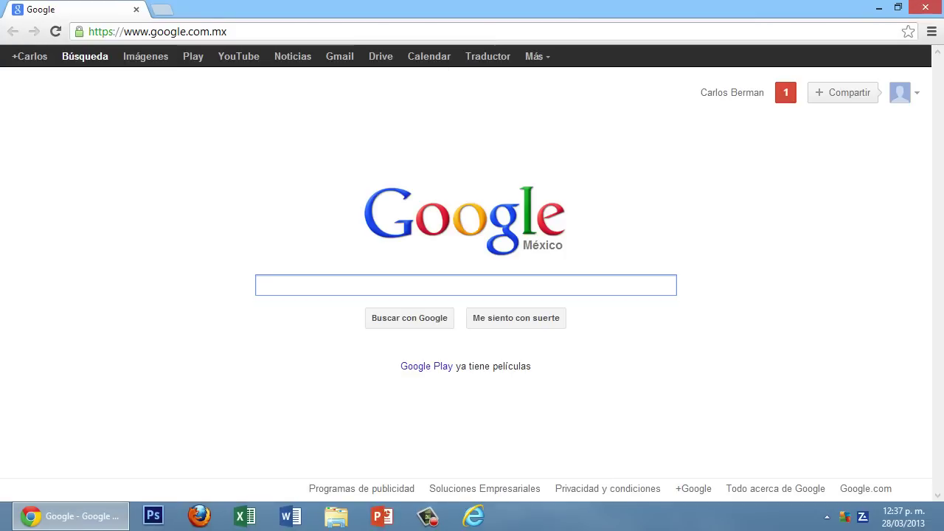
click(926, 8)
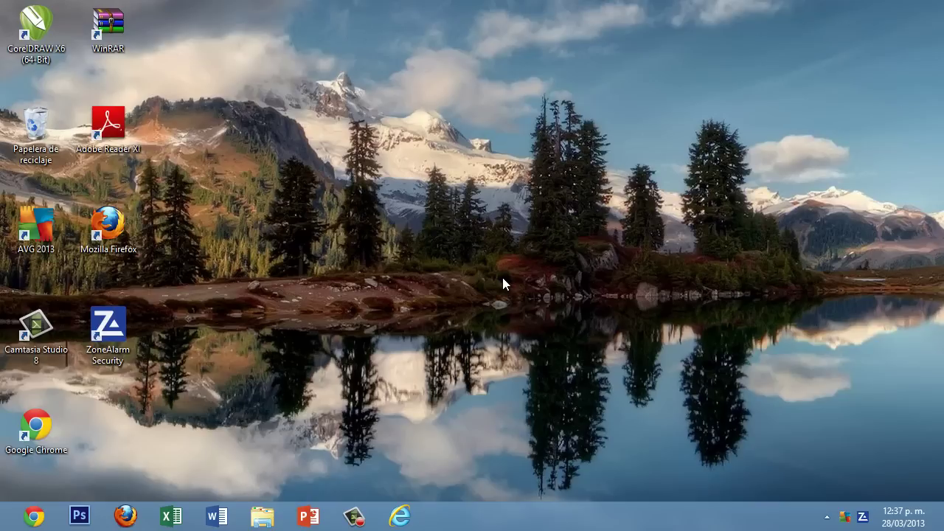
Open the properties of the pinned Internet Explorer taskbar shortcut, go to its shortcut key setting, and close without changes.
right_click(392, 518)
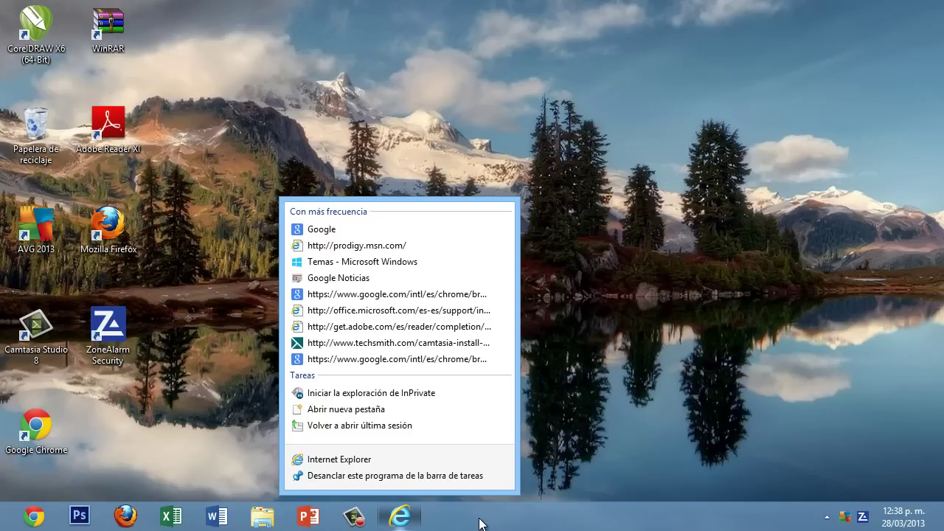
click(700, 254)
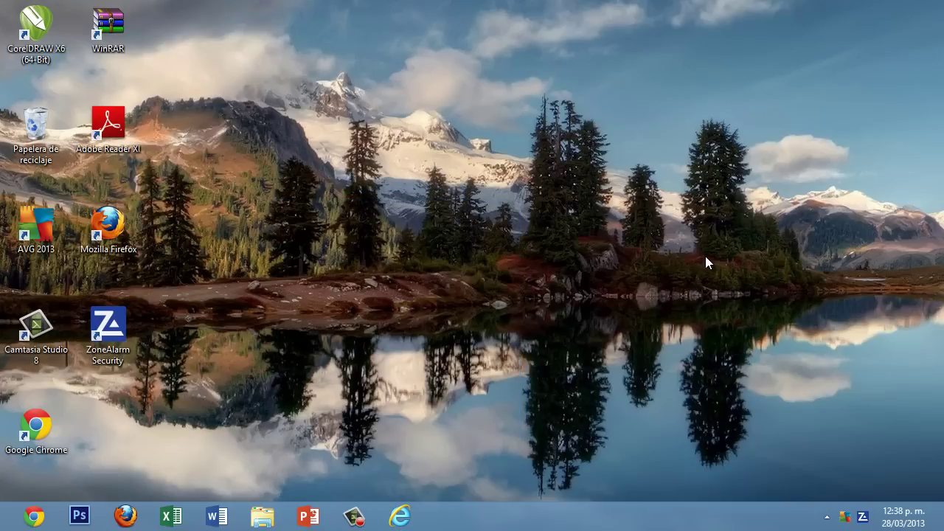
shift+right_click(395, 521)
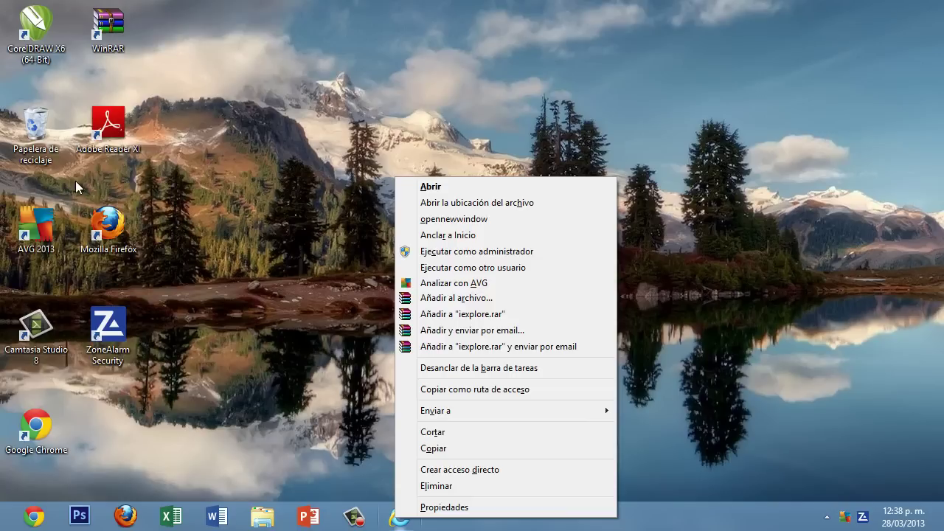
click(489, 509)
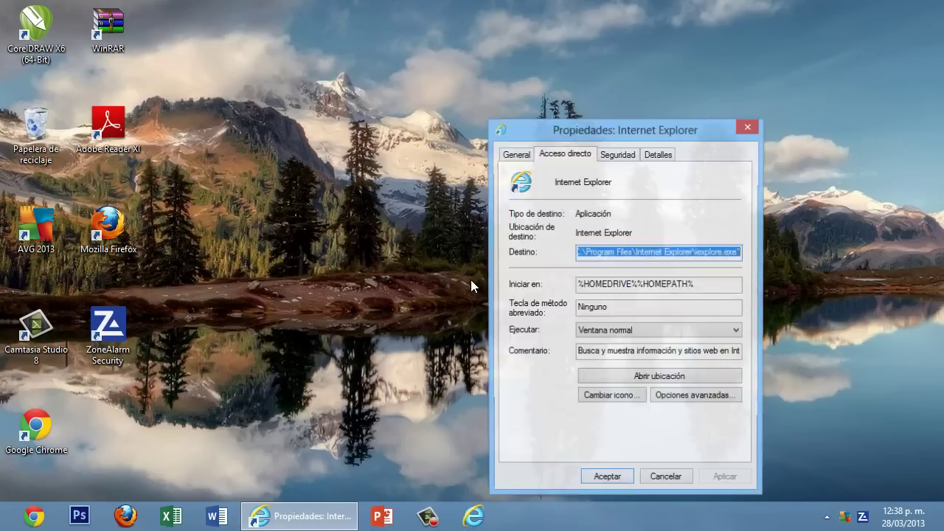
click(637, 307)
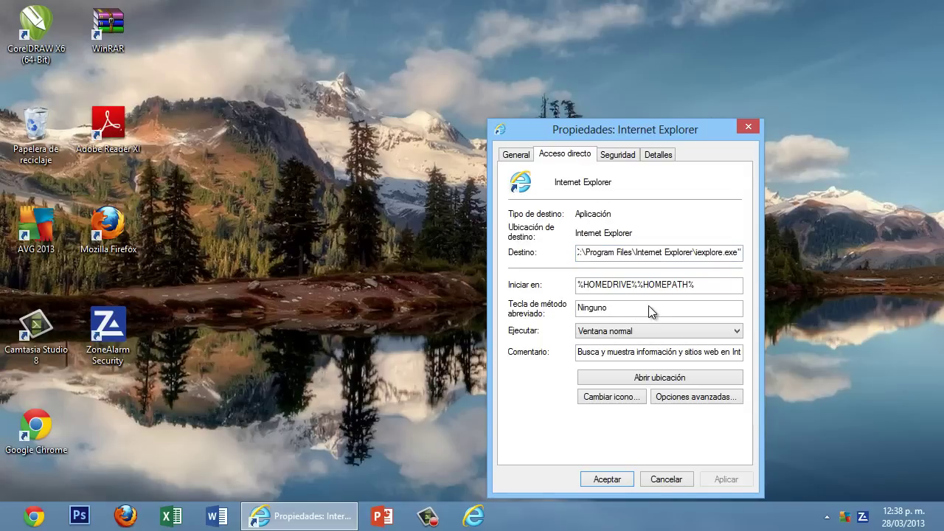
click(653, 310)
click(745, 128)
Find the PowerPoint 2013 tile on the Start screen and open its file location.
key(super)
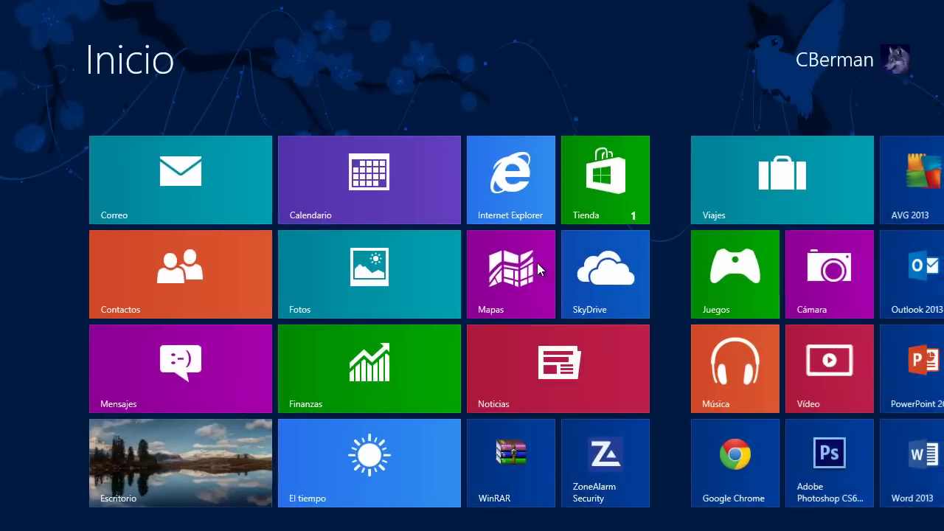
scroll(537, 266, down, 3)
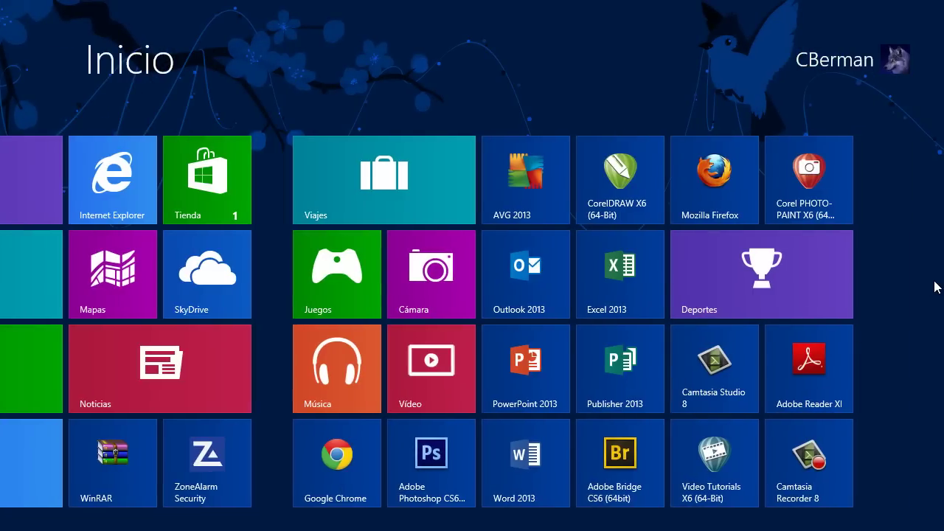
scroll(716, 360, up, 3)
scroll(716, 358, down, 3)
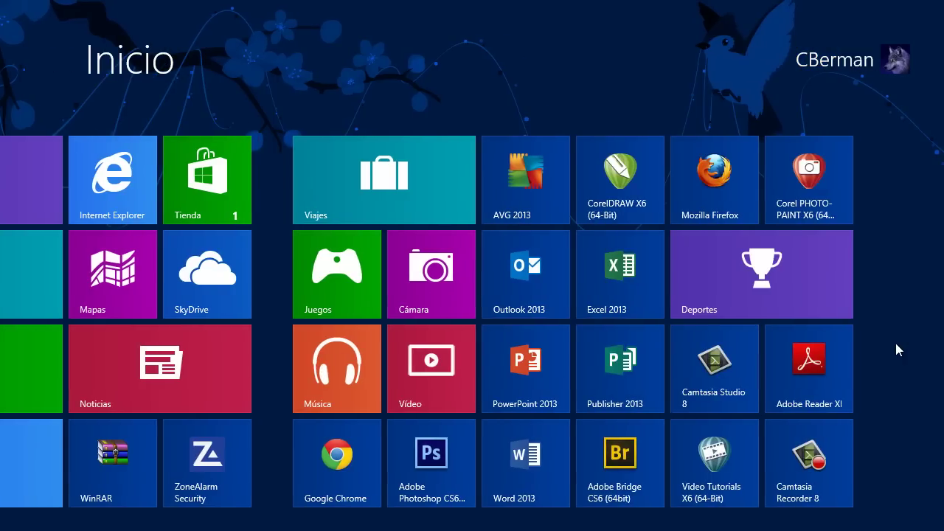
right_click(525, 372)
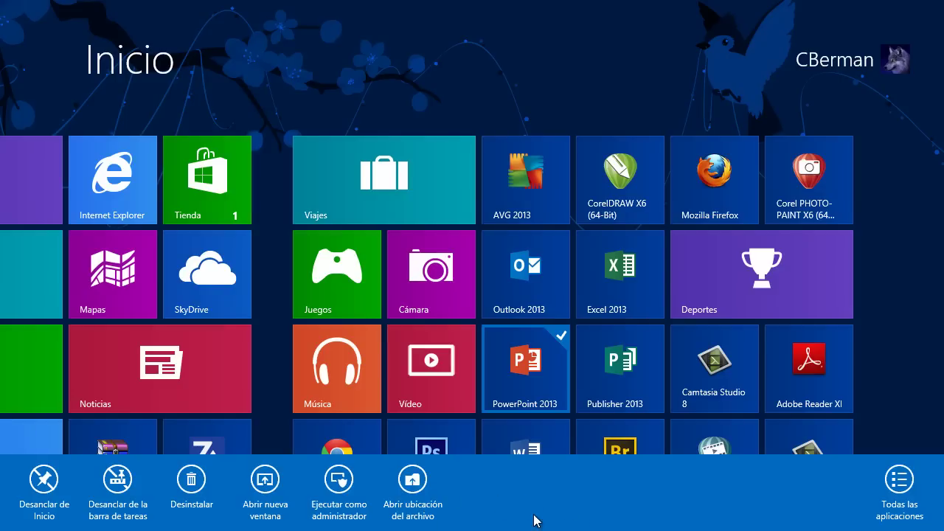
click(413, 483)
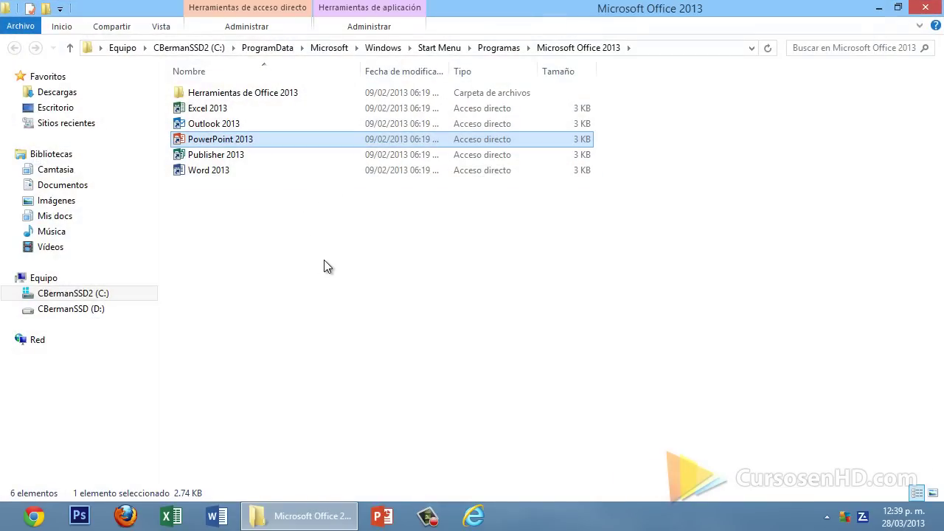
Start a CTRL + ALT shortcut key in the PowerPoint 2013 shortcut's properties, discard it and close the folder.
right_click(221, 146)
click(287, 338)
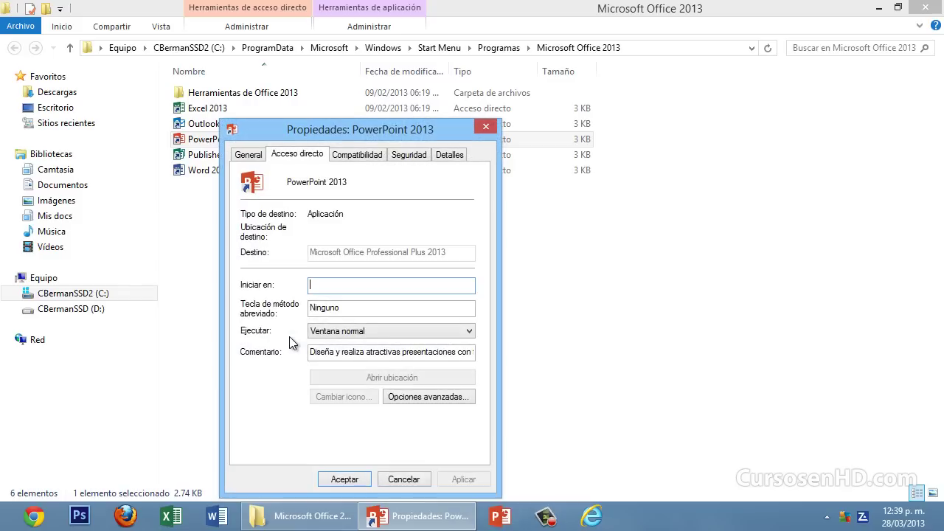
drag(339, 131, 352, 92)
click(356, 269)
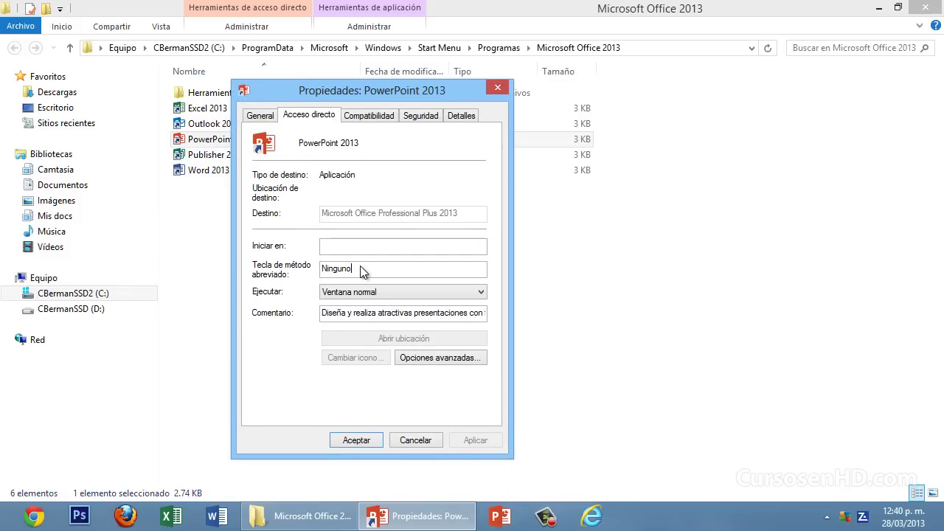
key(ctrl+alt)
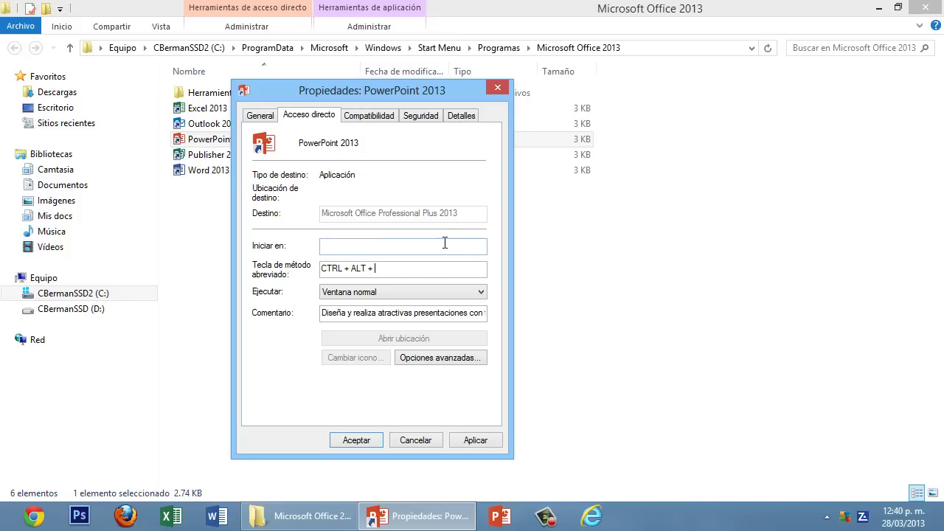
click(496, 88)
click(934, 7)
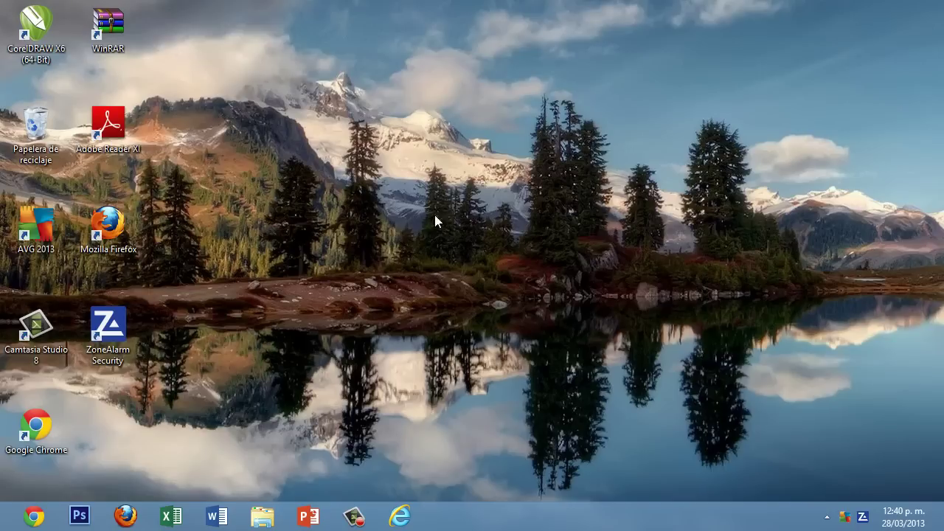
drag(396, 144, 15, 118)
click(402, 307)
key(super)
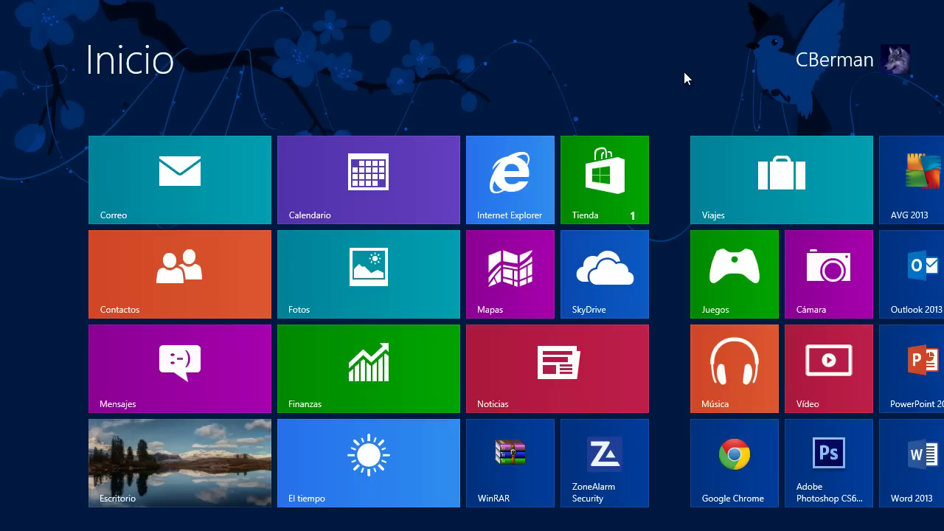
key(super+d)
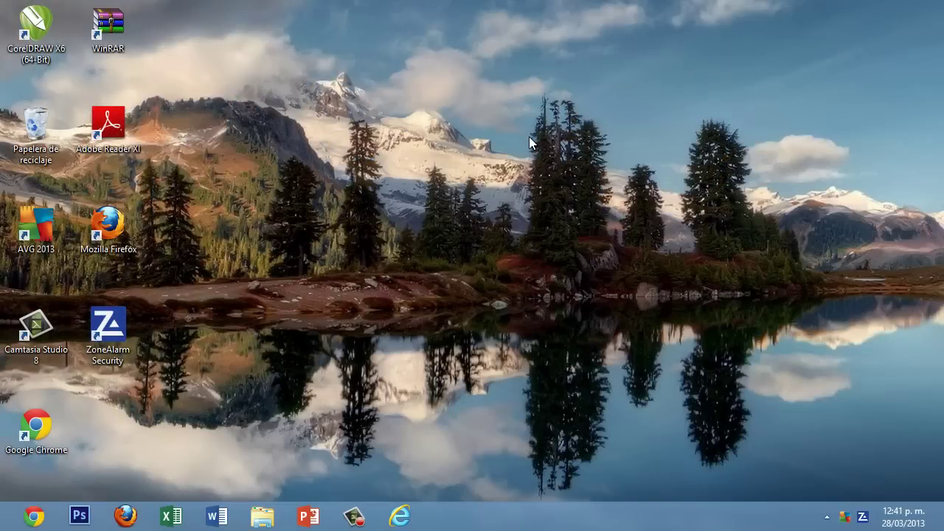